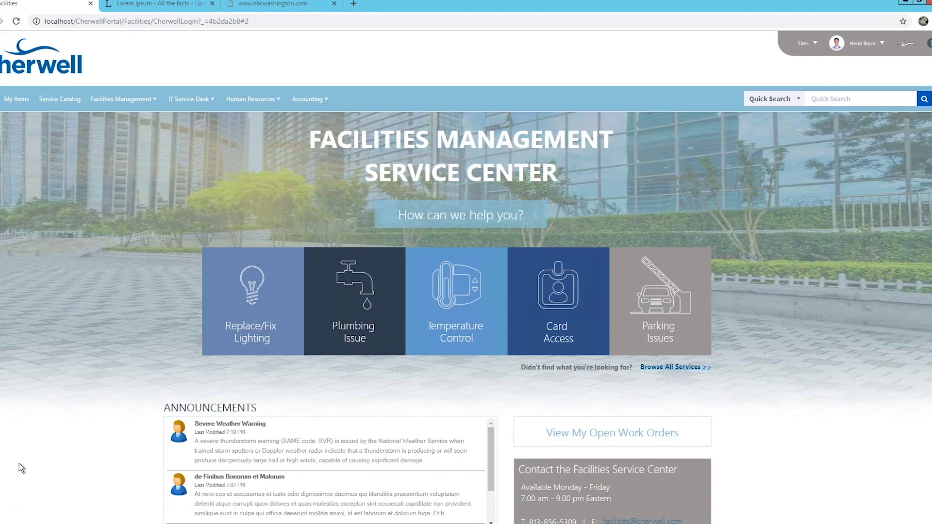
- Start a new HVAC Repair request from the Facilities Service Center, opening Work Order 1001
click(167, 302)
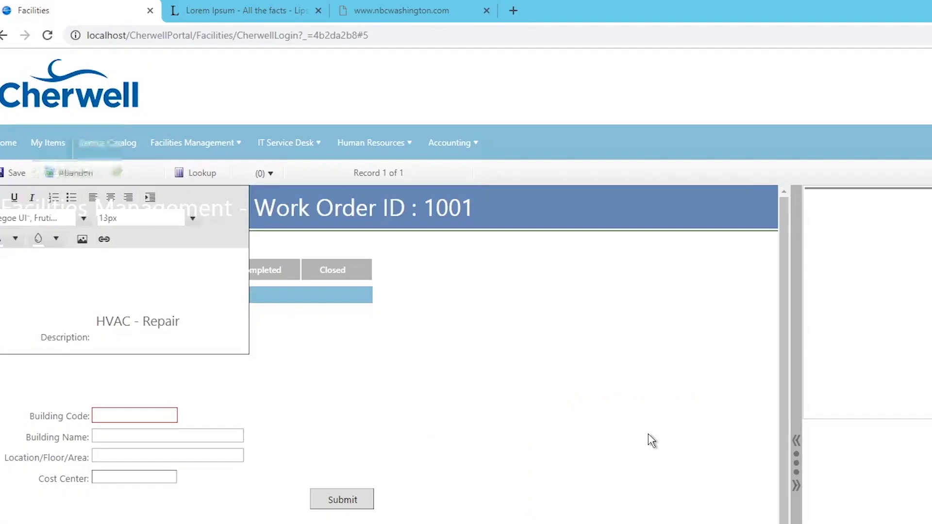
- Look up and select building 1001, Beyond20 HQ, as the work order's building code
click(312, 345)
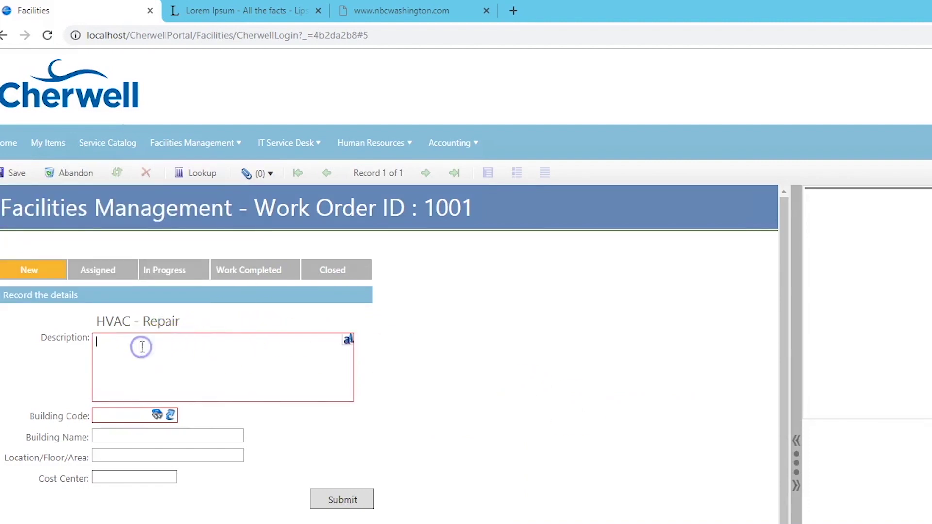
click(191, 364)
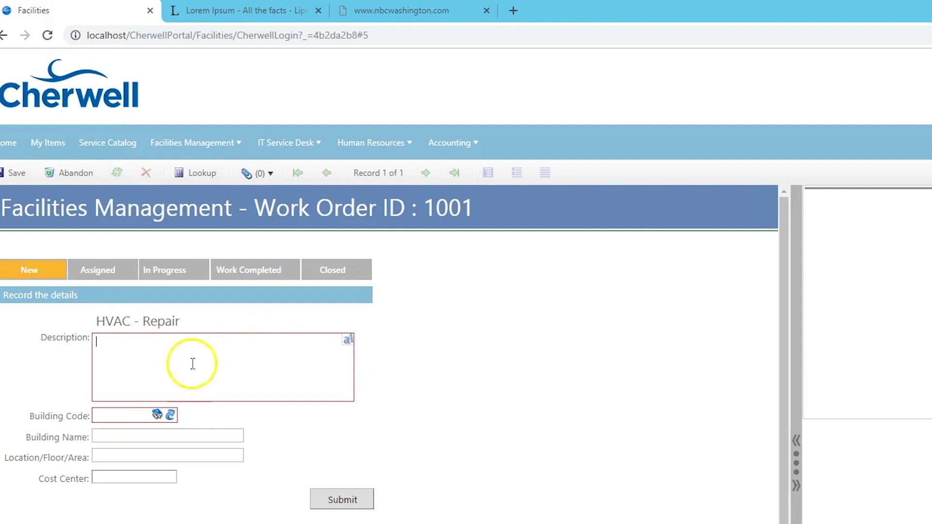
click(161, 408)
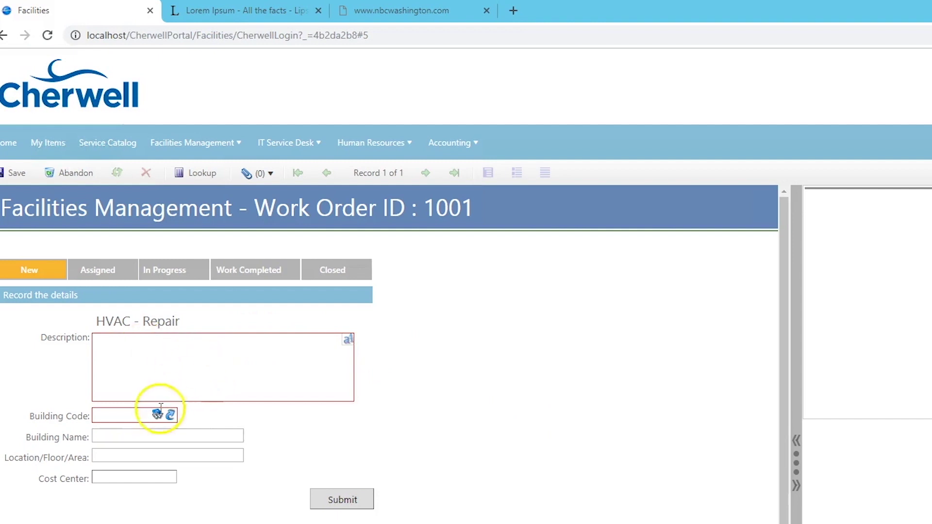
click(117, 417)
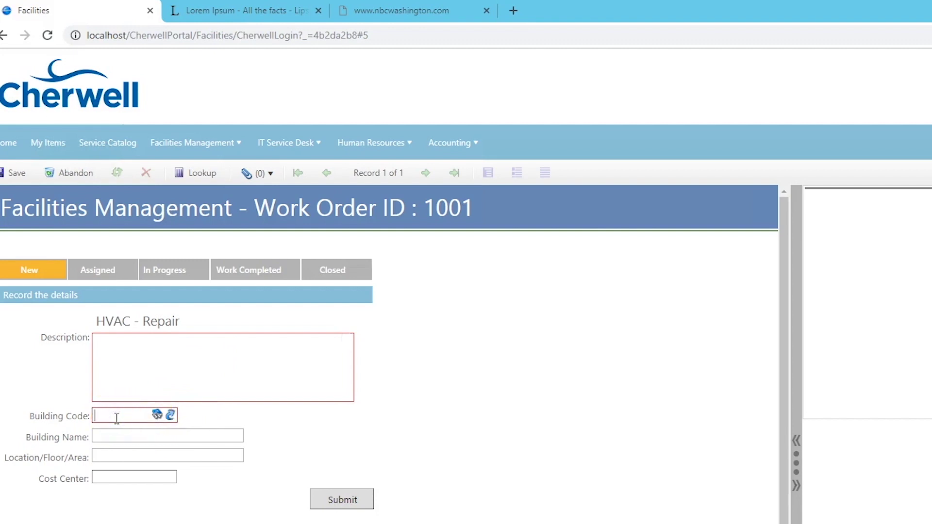
click(157, 415)
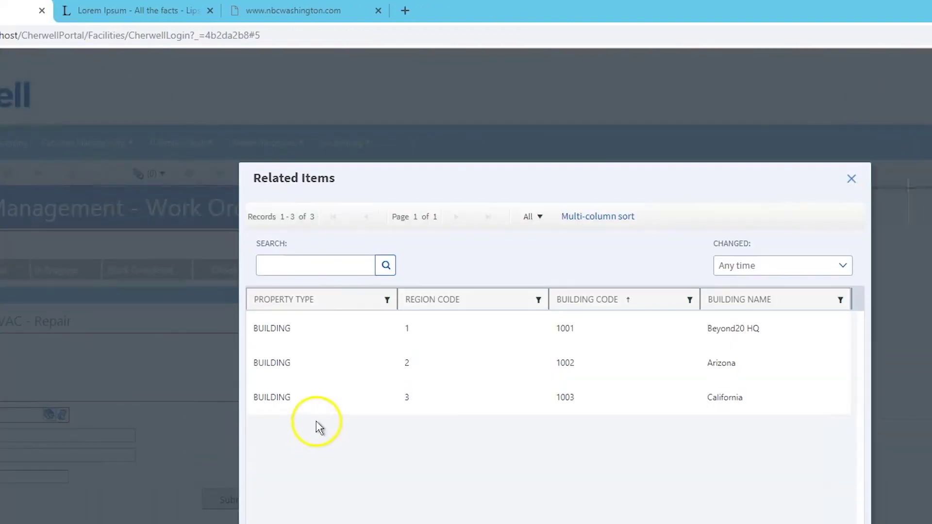
click(281, 375)
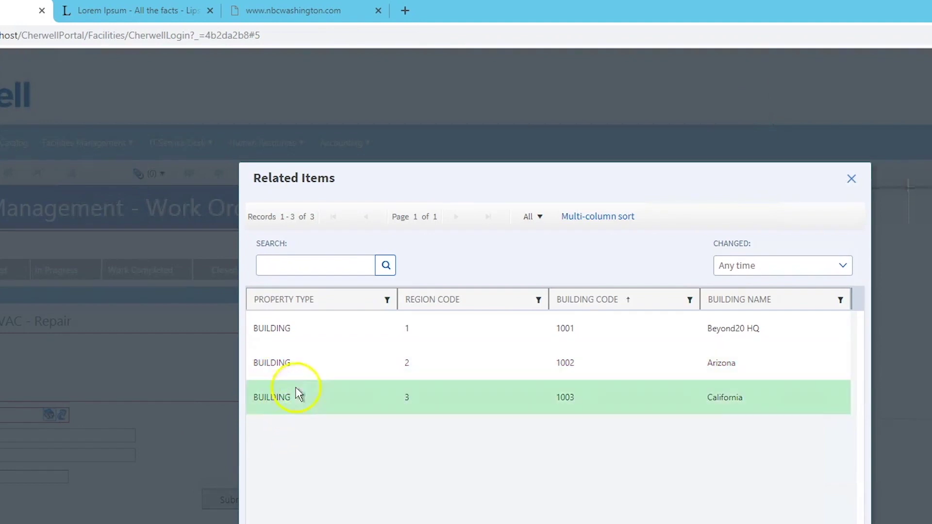
double_click(284, 337)
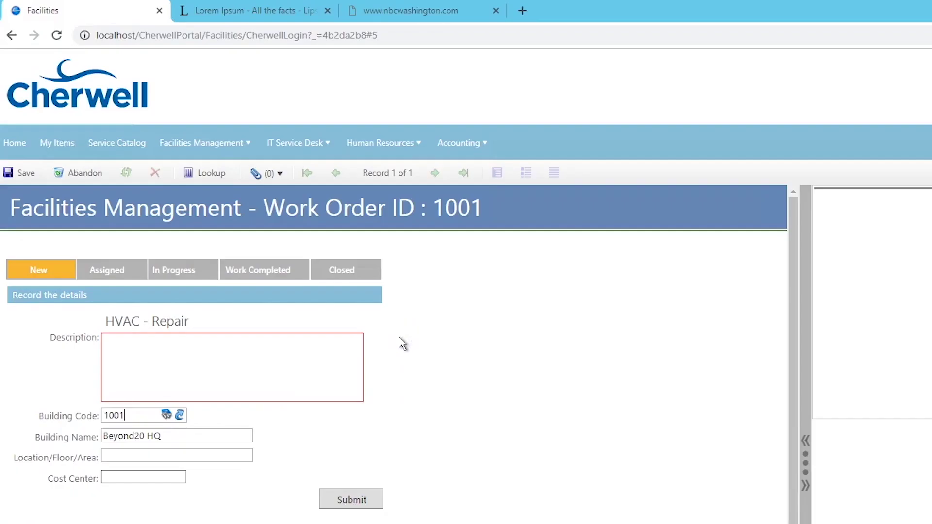
- Describe the polar-vortex cold, enter floor 10th and cost center 1234, and submit
click(198, 355)
text(Its very cold inside due to the polar vortex.)
click(145, 456)
text(10th)
click(140, 478)
text(1234)
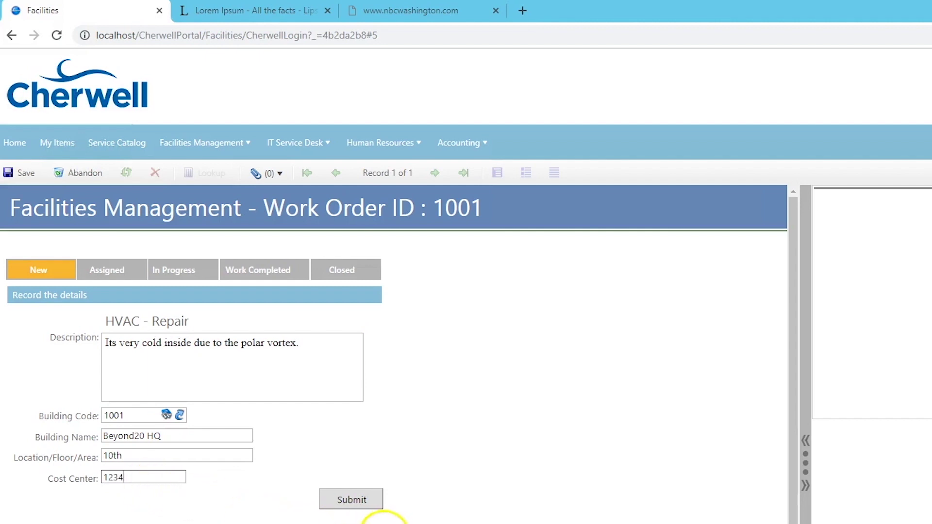
click(356, 502)
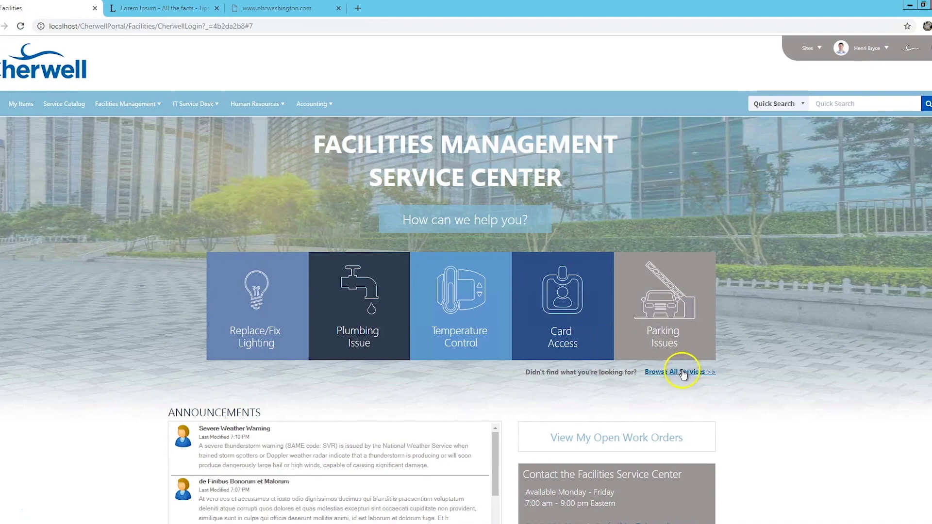
- Browse all services in the Service Catalog and view the Grounds Maintenance category
click(682, 372)
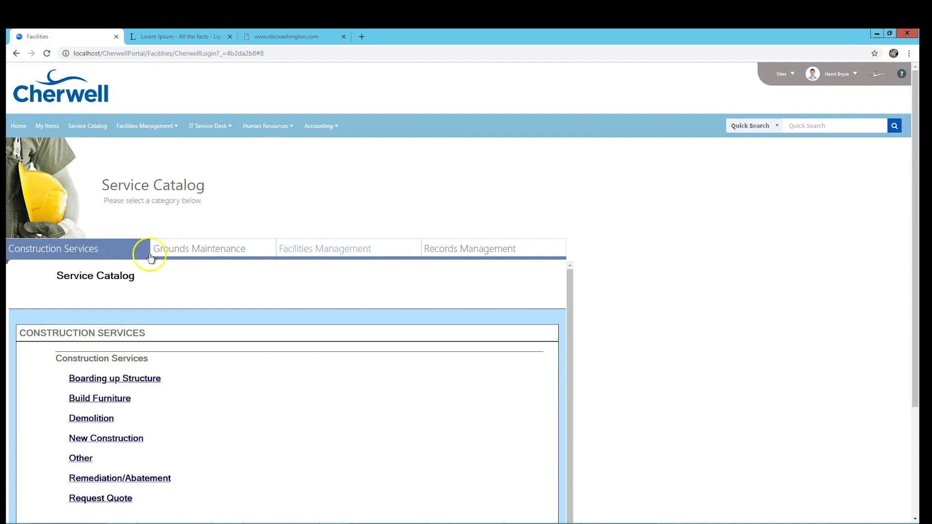
click(226, 250)
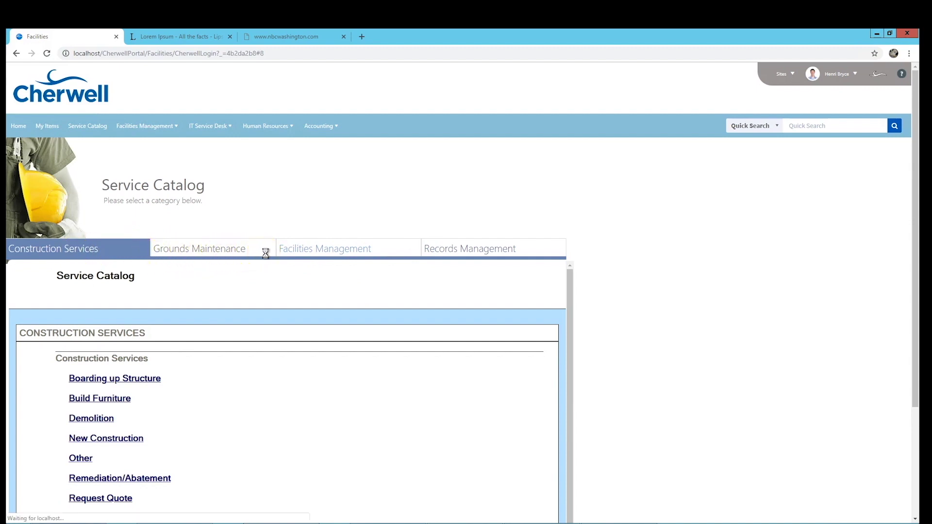
- Browse the Facilities Management, Records Management and Grounds Maintenance catalog categories
click(343, 249)
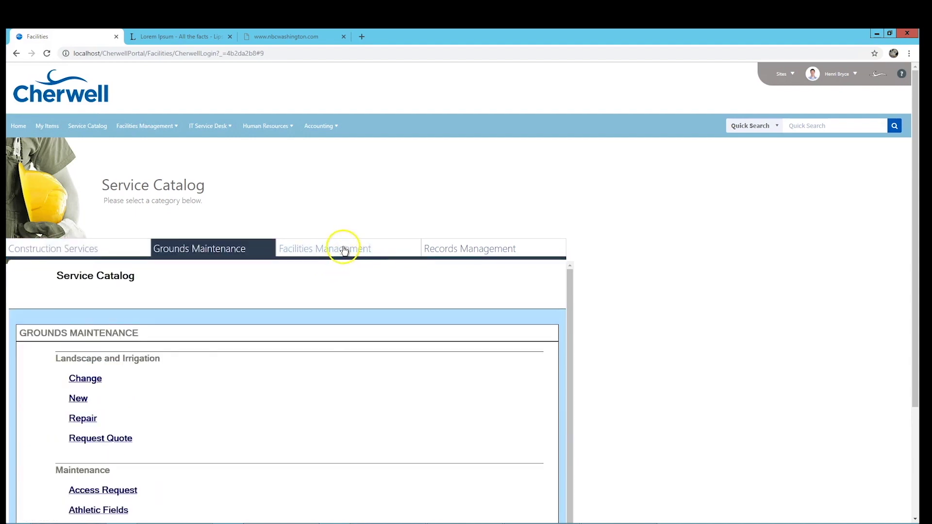
click(446, 252)
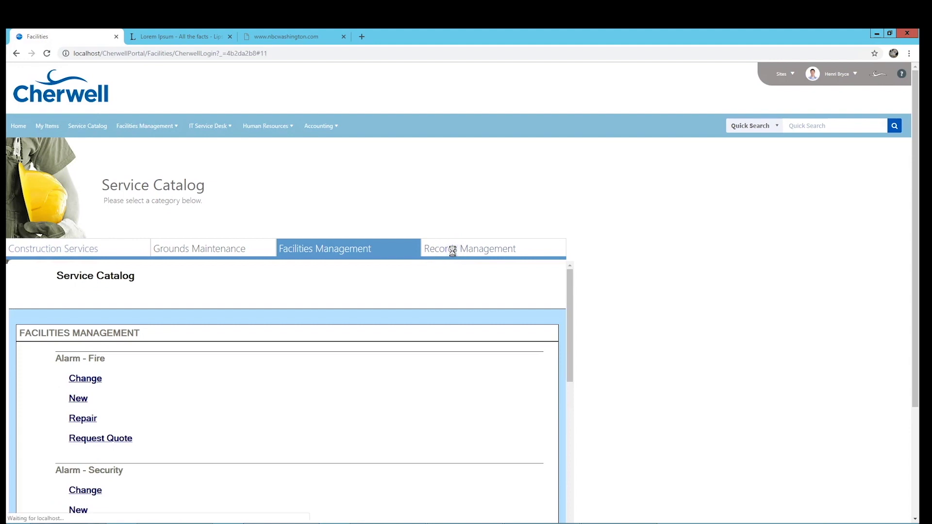
click(364, 252)
click(212, 247)
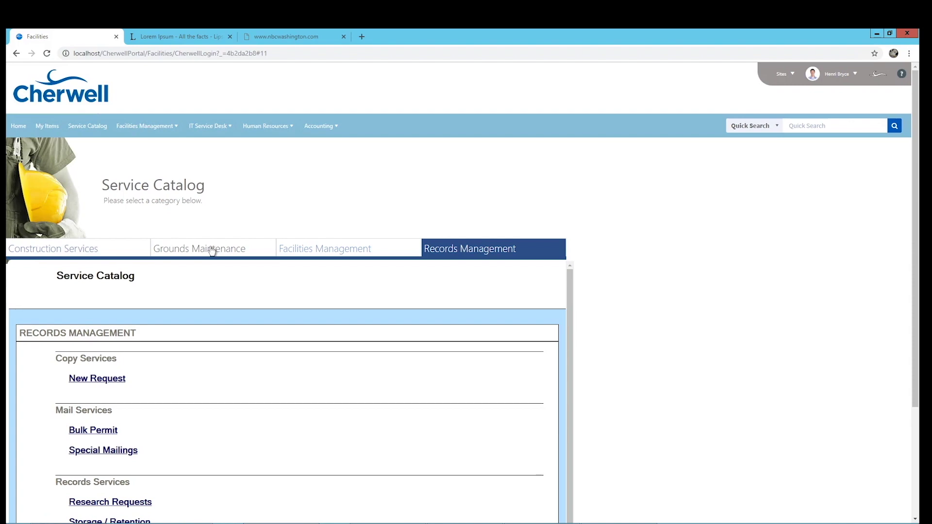
click(212, 250)
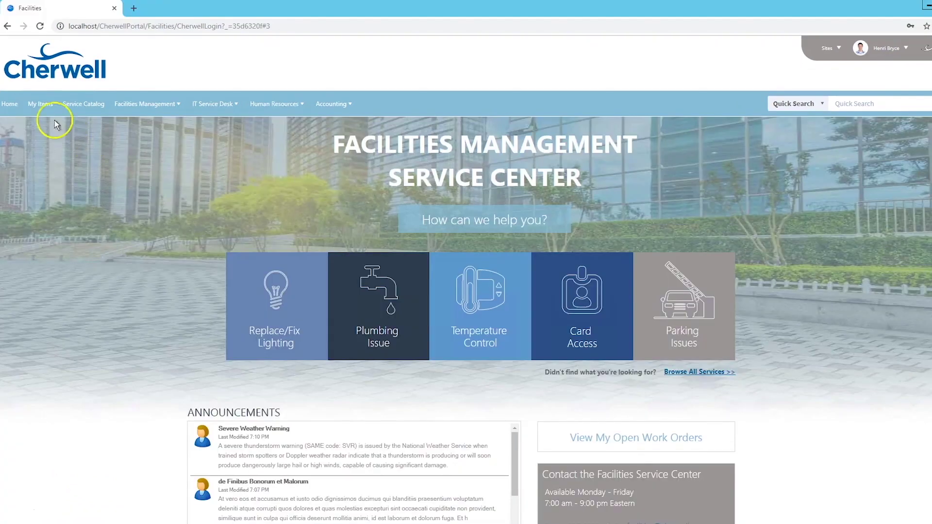
- Open work order 1001 from My Items and put it into edit mode
click(33, 105)
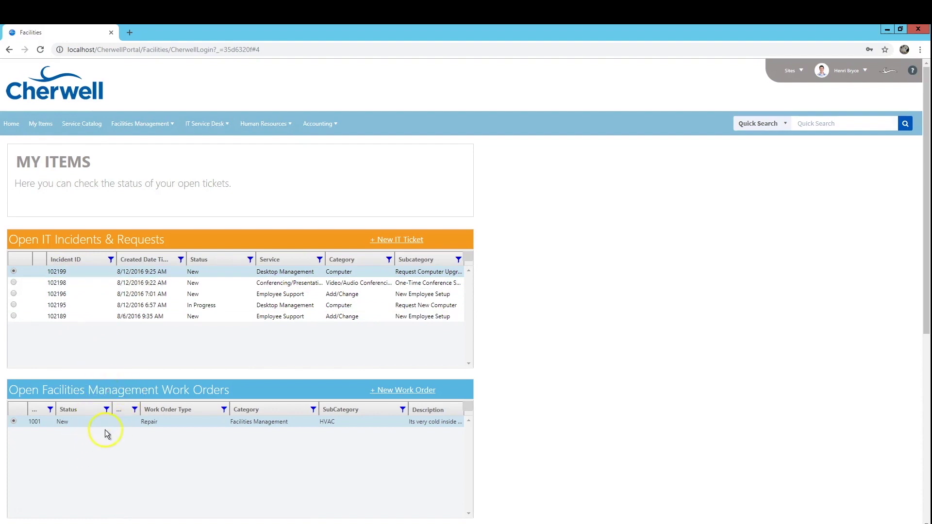
click(62, 422)
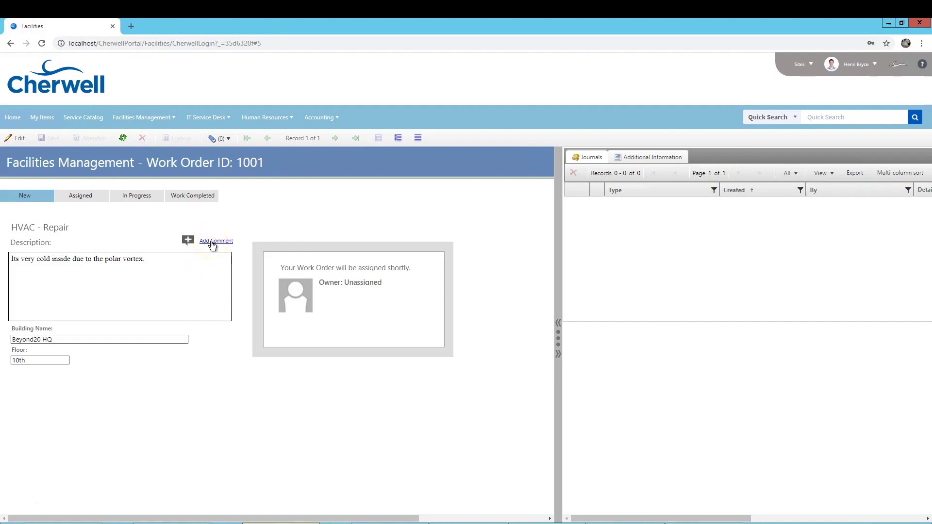
click(18, 141)
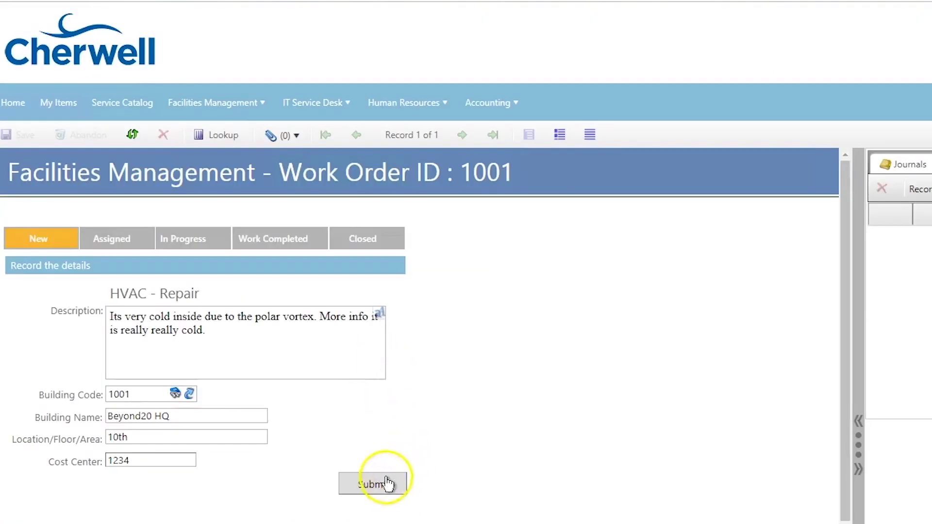
- Resubmit work order 1001 with the added 'More info it is really really cold.' note
click(368, 486)
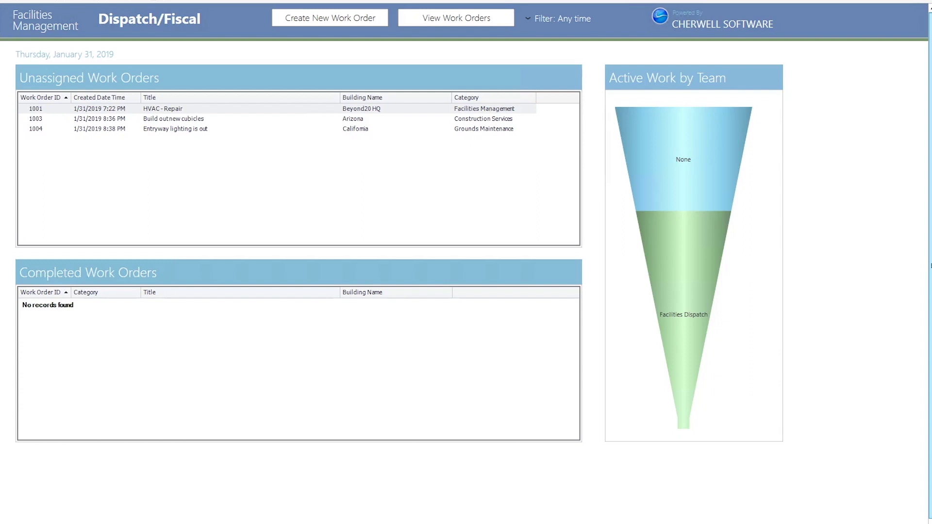
- Open unassigned work order 1001 from the Dispatch/Fiscal dashboard's Unassigned Work Orders list
click(251, 182)
drag(239, 190, 177, 212)
click(179, 209)
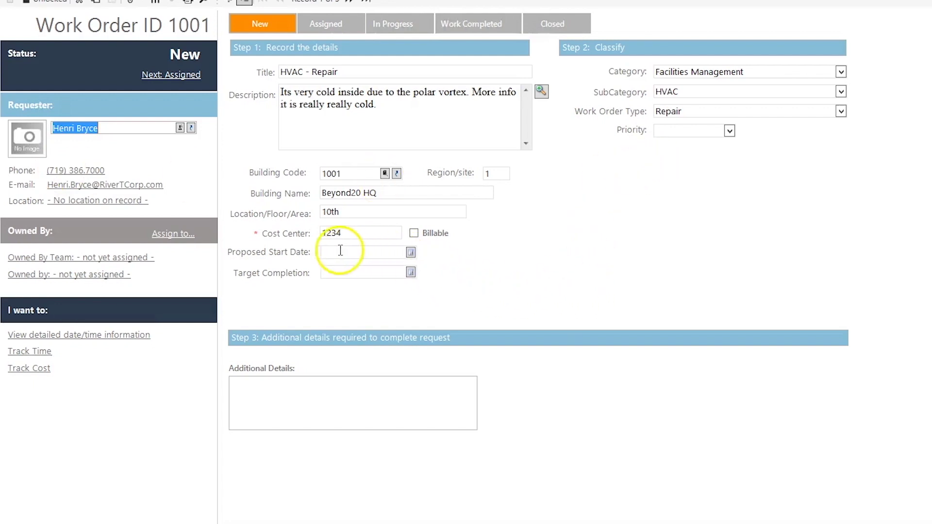
- Set work order 1001's proposed start date to 1/31/2019 and its priority to High
click(410, 253)
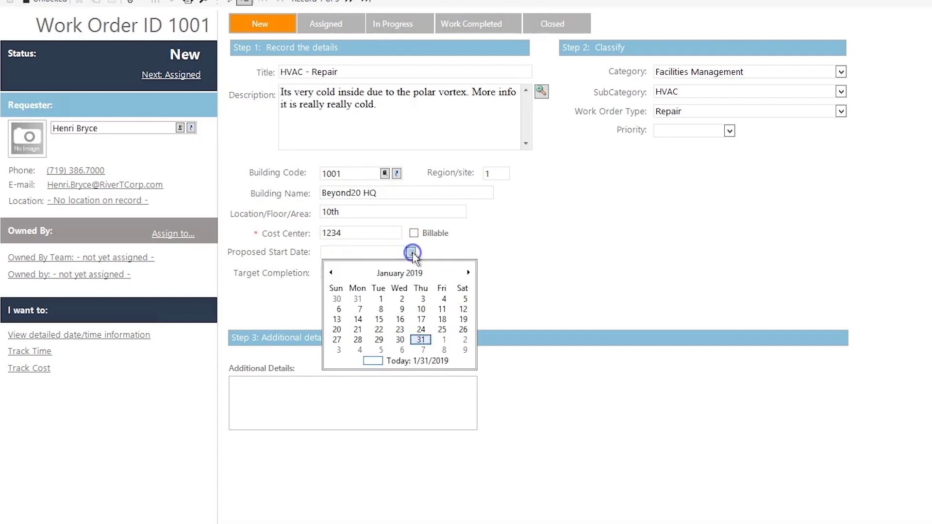
click(422, 340)
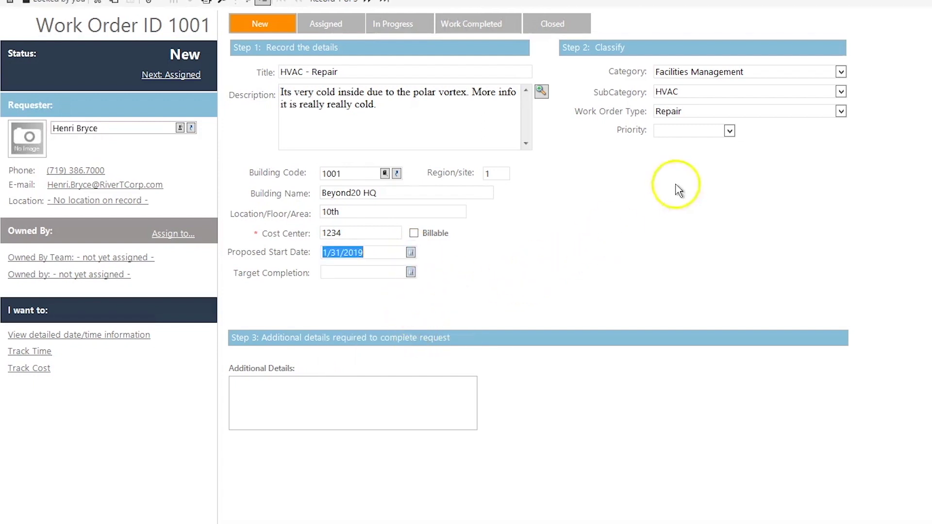
click(729, 131)
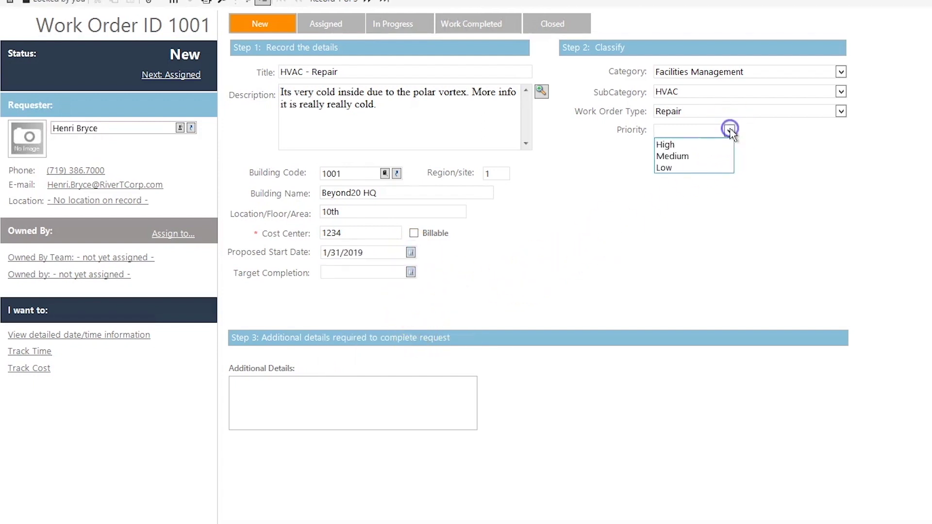
click(679, 145)
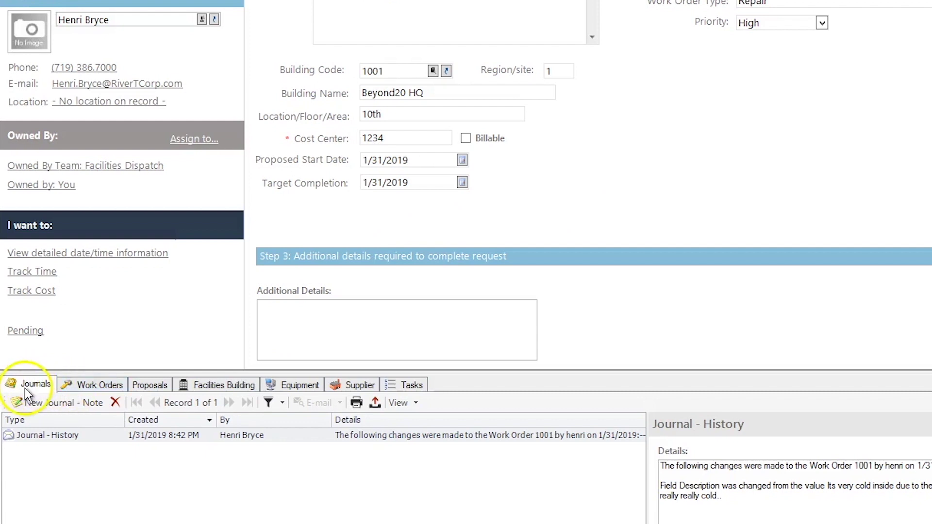
click(70, 383)
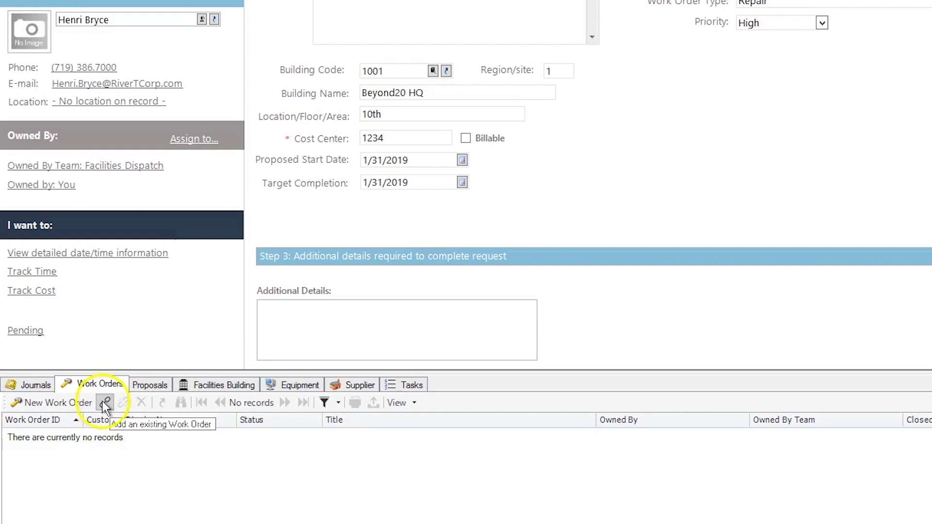
- Show work order 1001's Proposals list, which has no records yet
click(152, 388)
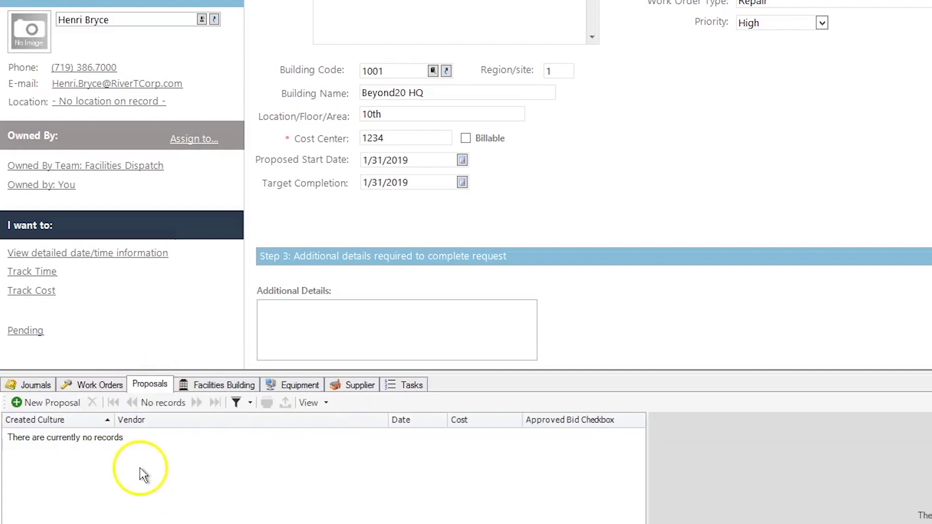
- Add a Home Depot proposal dated 1/31/2019 for $500.00 with short details
click(40, 406)
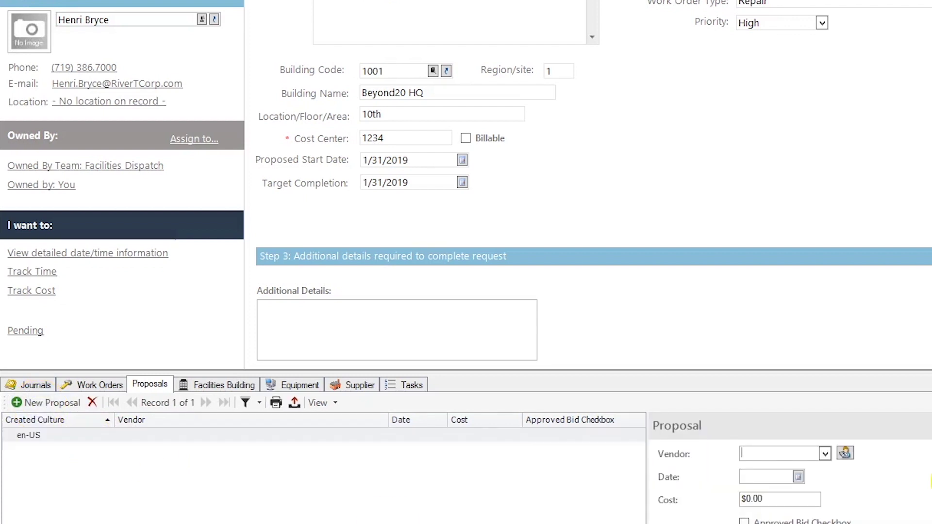
click(825, 453)
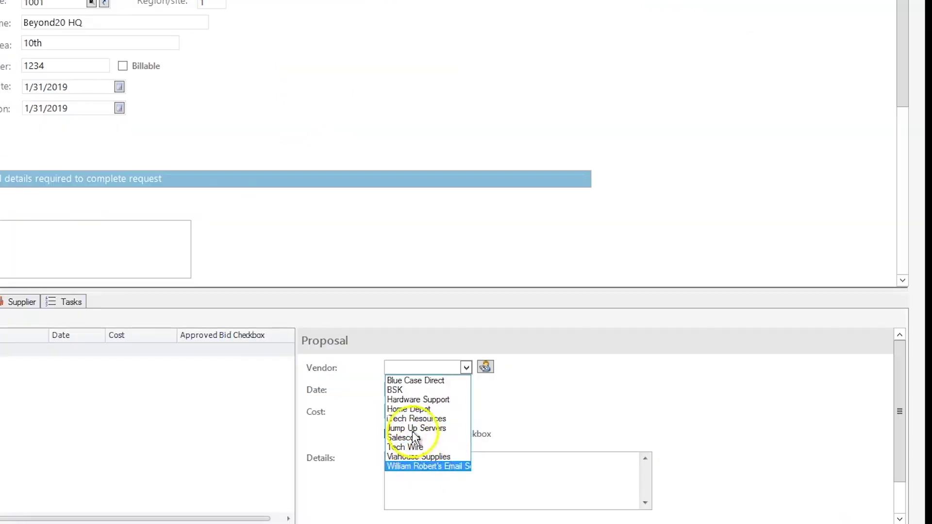
click(416, 409)
click(440, 390)
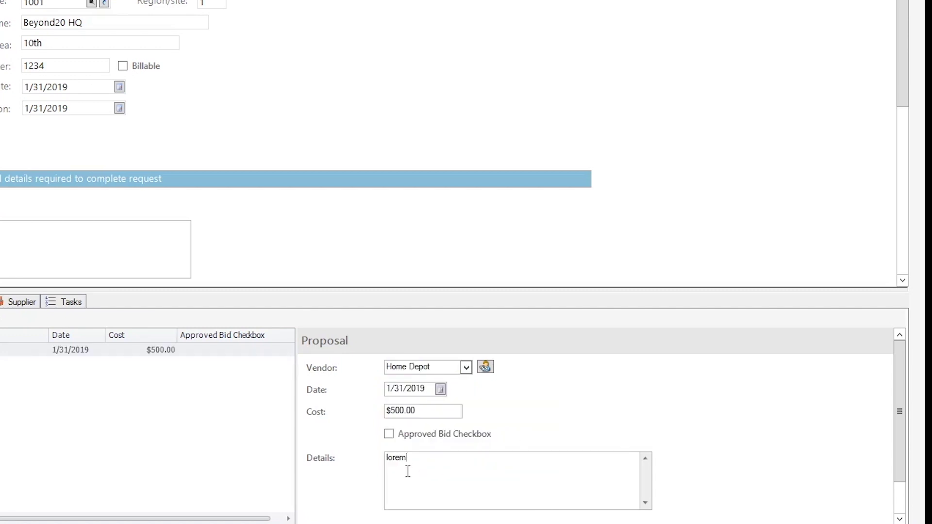
text(ipusm)
click(521, 436)
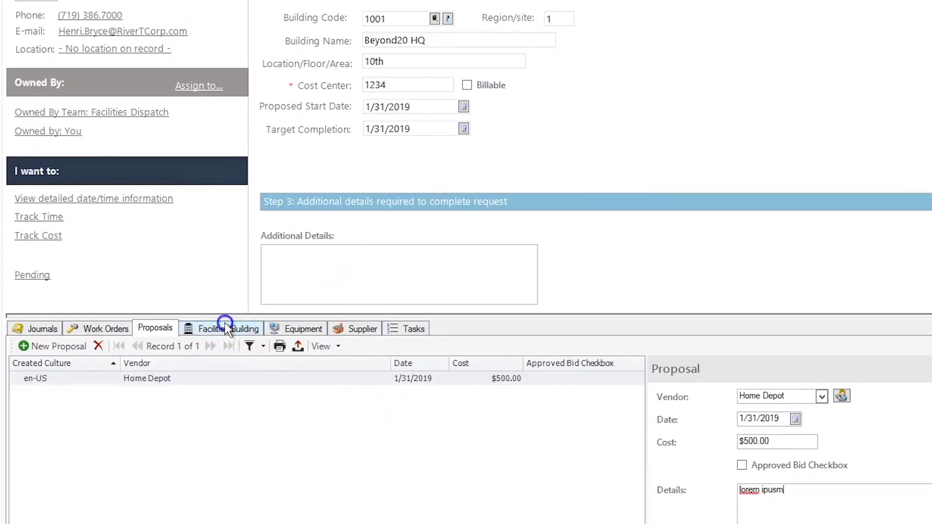
click(225, 326)
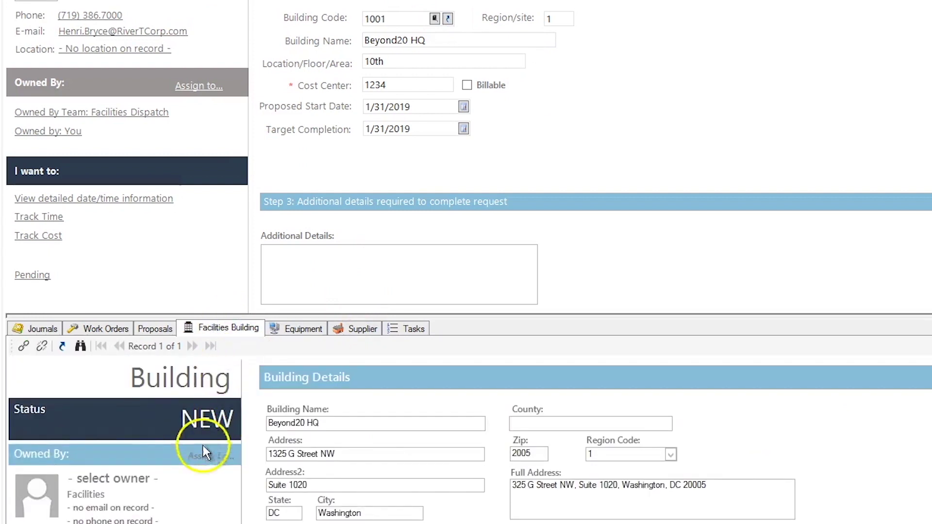
- Open the Beyond20 HQ building as its own record and list its six configuration items
scroll(415, 441, down, 2)
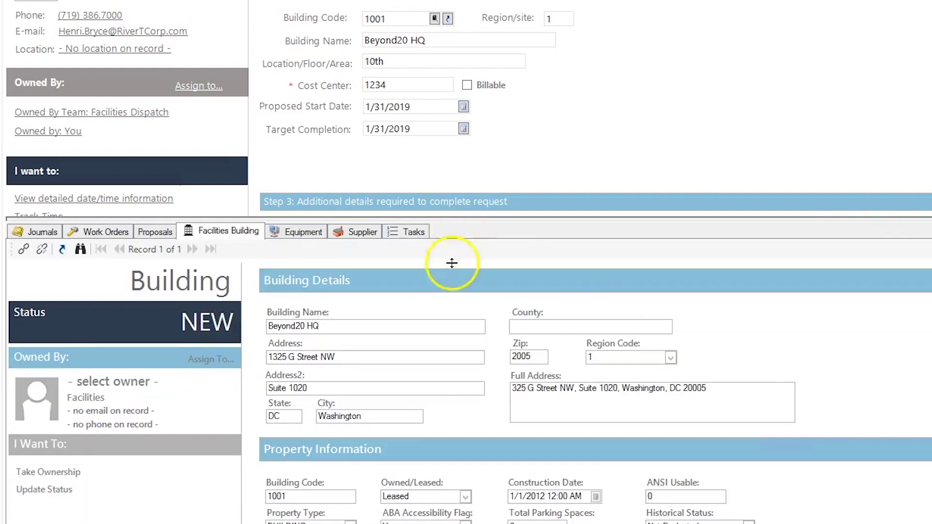
click(60, 248)
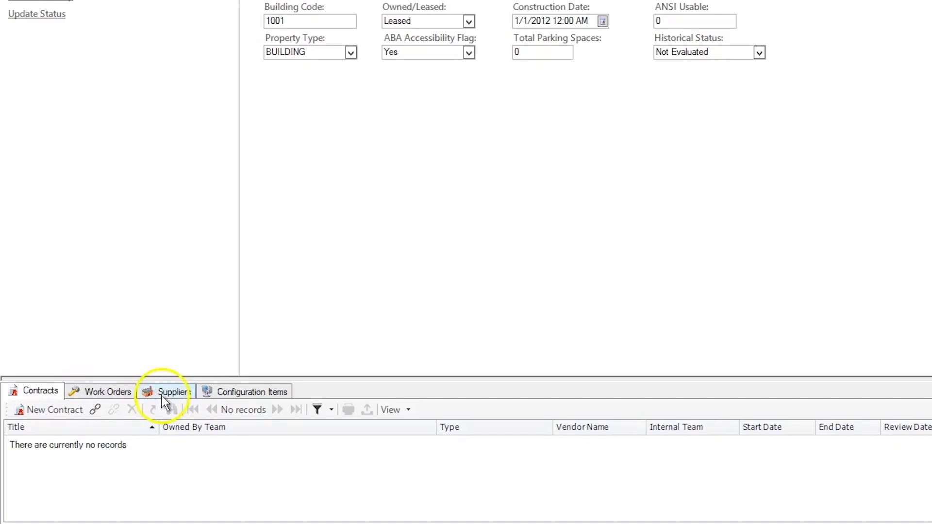
click(229, 396)
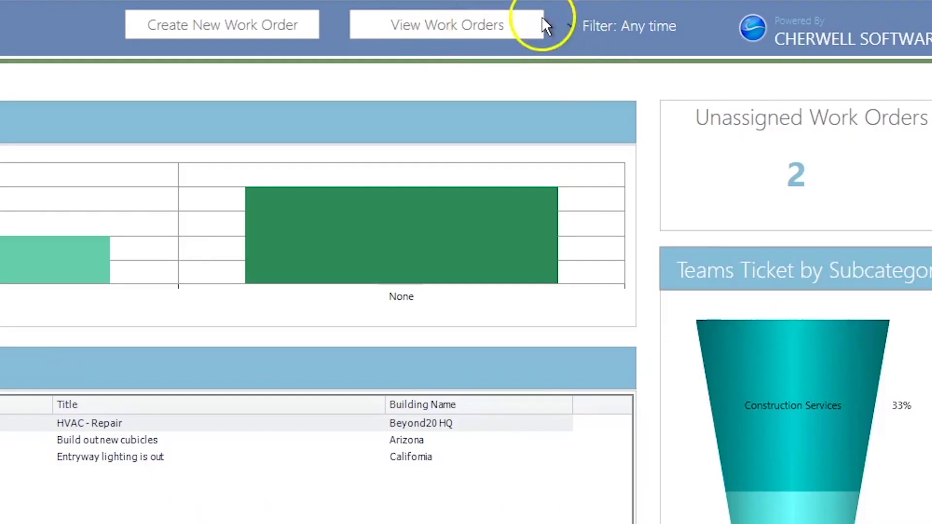
- Switch to the Team Manager dashboard, then on to the Management Oversight dashboard
click(582, 27)
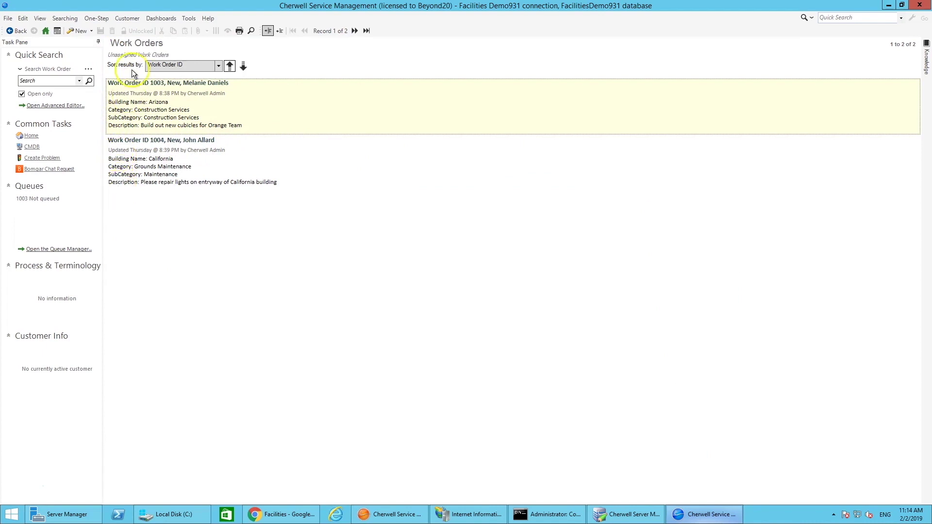
click(160, 18)
click(175, 87)
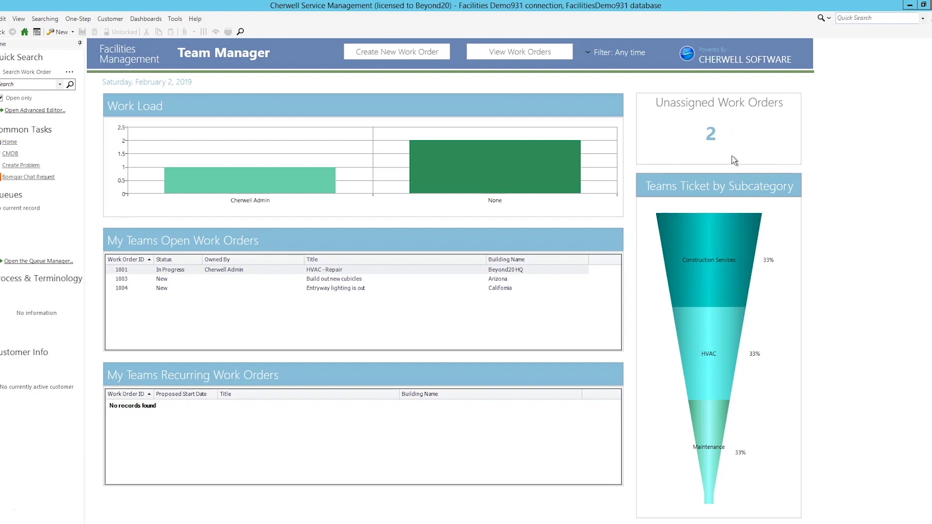
click(712, 140)
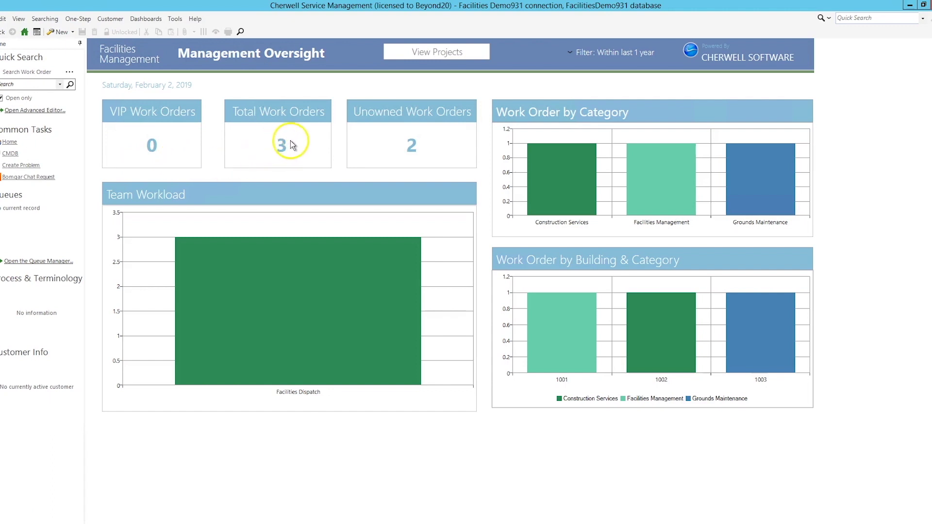
- Drill into the Team Workload chart to list Facilities Dispatch work orders 1001, 1003 and 1004
click(348, 320)
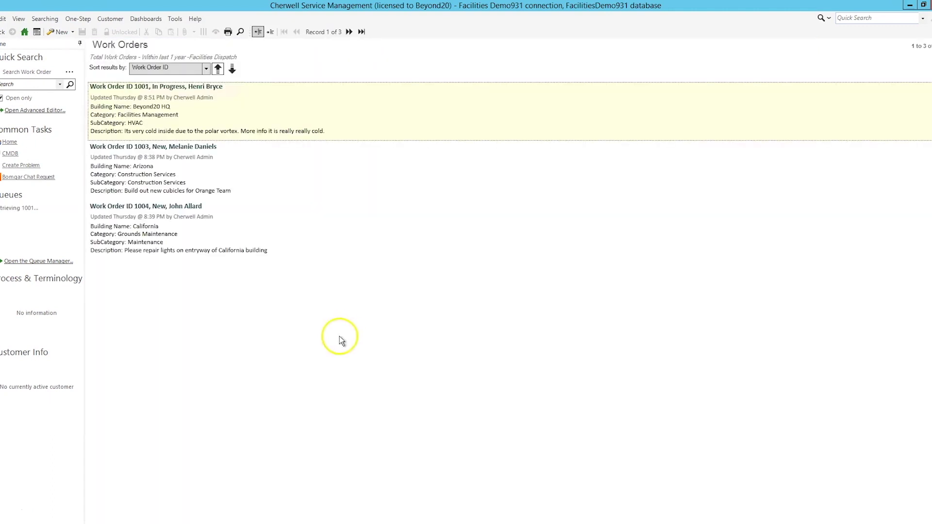
- Go back to the Technician dashboard and create new work order 1028
key(alt+Left)
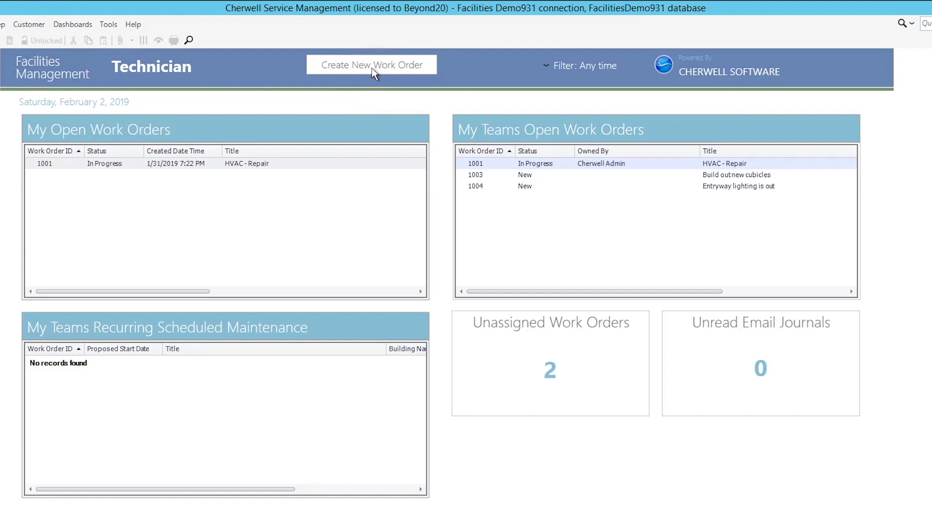
click(372, 68)
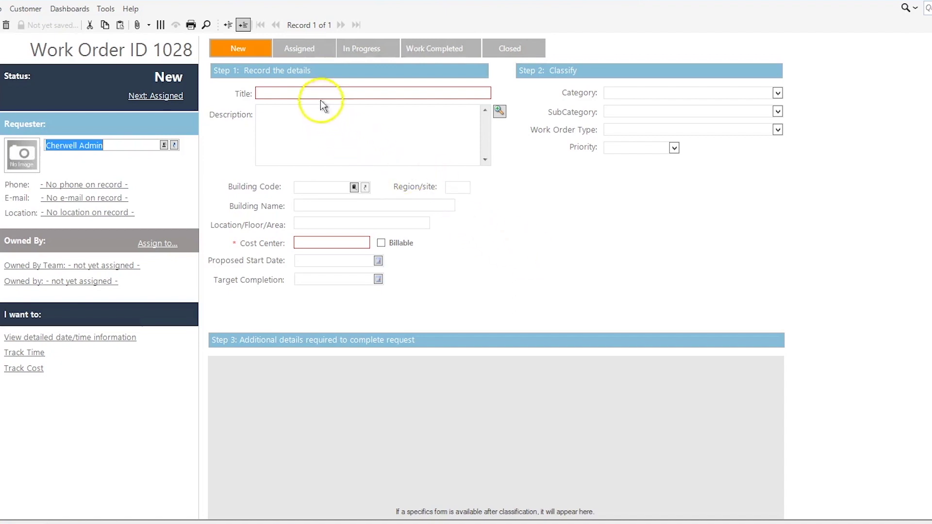
- Title work order 1028 and classify it as Facilities Management, Recurring Maintenance, HVAC type
click(283, 93)
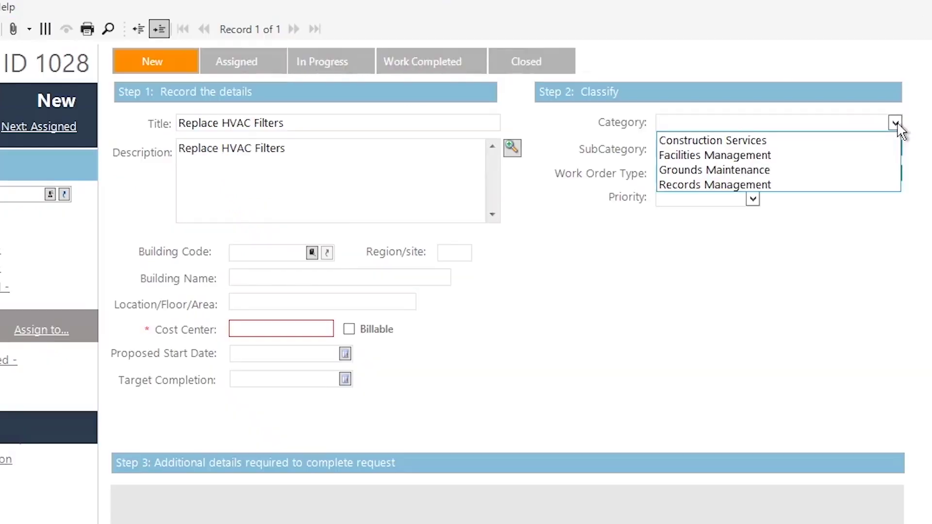
click(758, 156)
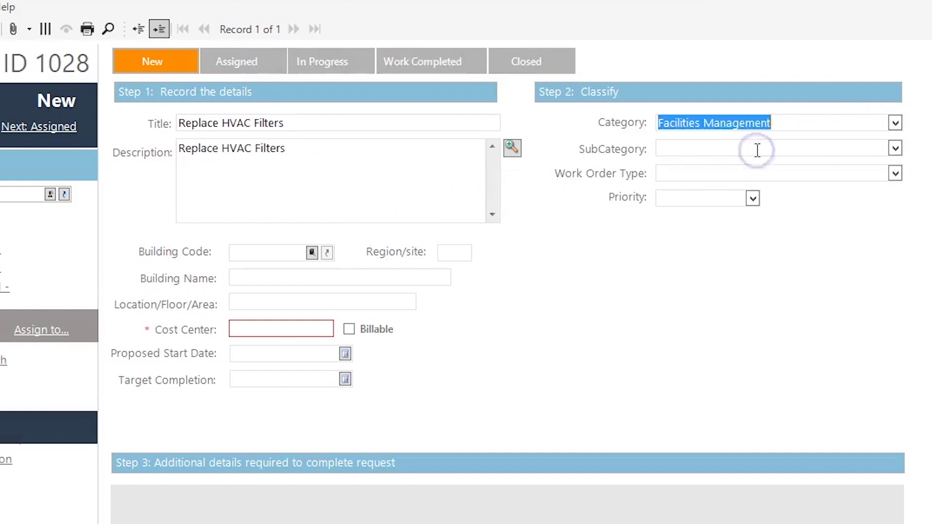
click(895, 149)
click(694, 342)
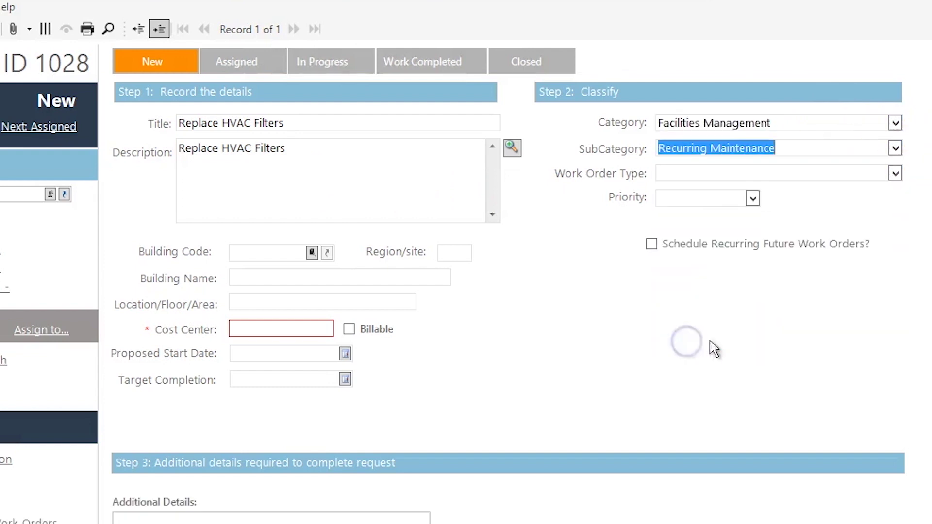
click(895, 174)
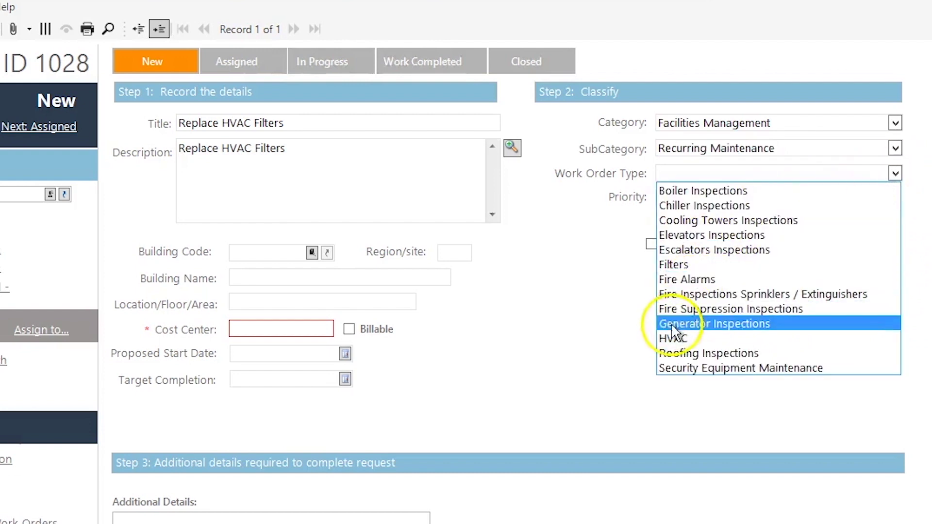
click(668, 338)
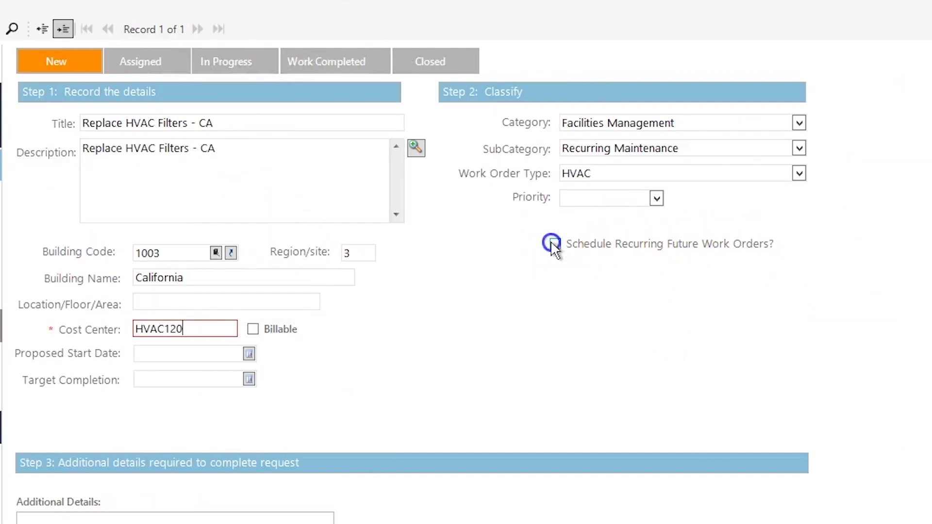
- Schedule recurring future work orders at Quarterly frequency, generating 4 of them
click(650, 243)
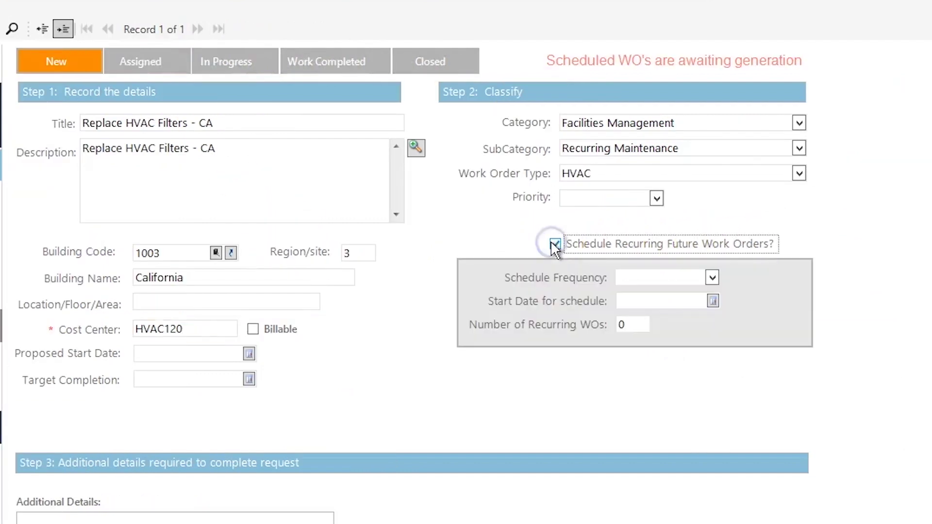
click(630, 275)
text(Quarterly)
key(Tab)
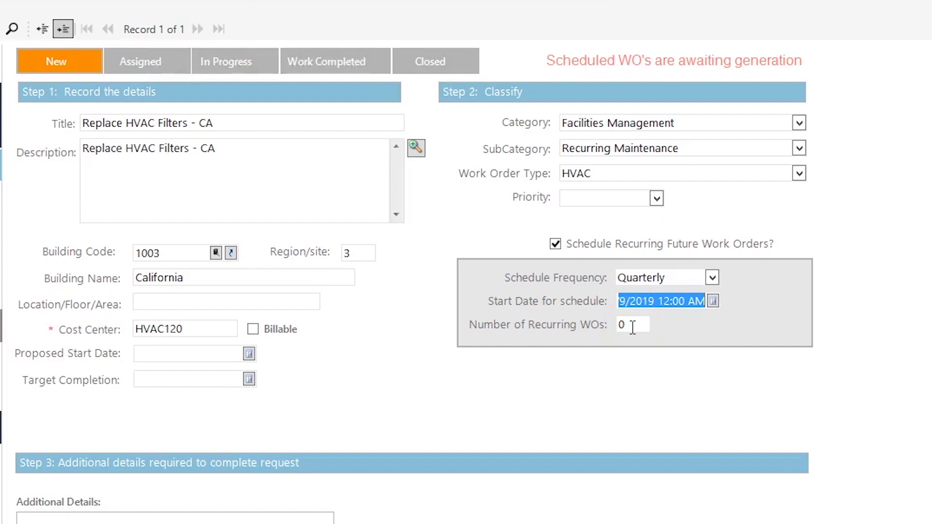
click(628, 324)
text(4)
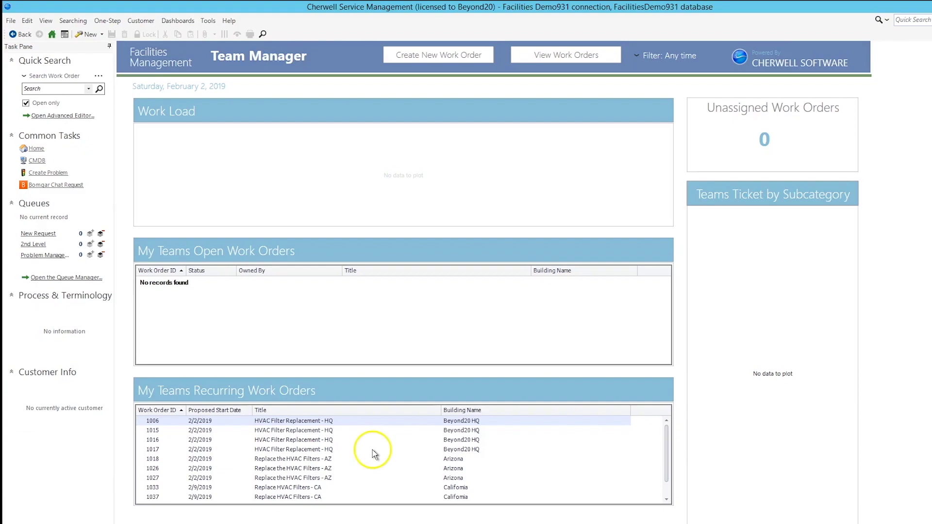
- Open recurring work order 1006, HVAC Filter Replacement - HQ, and start tracking time on it
double_click(350, 439)
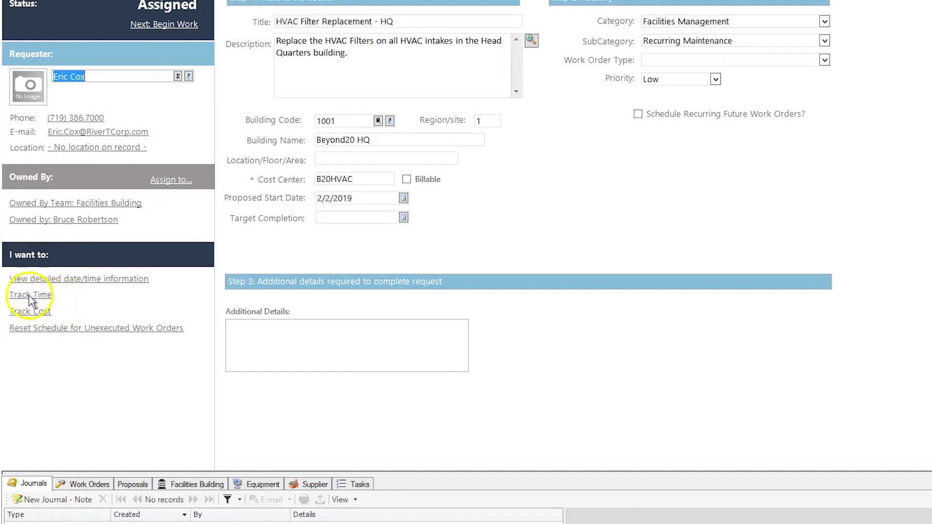
click(30, 294)
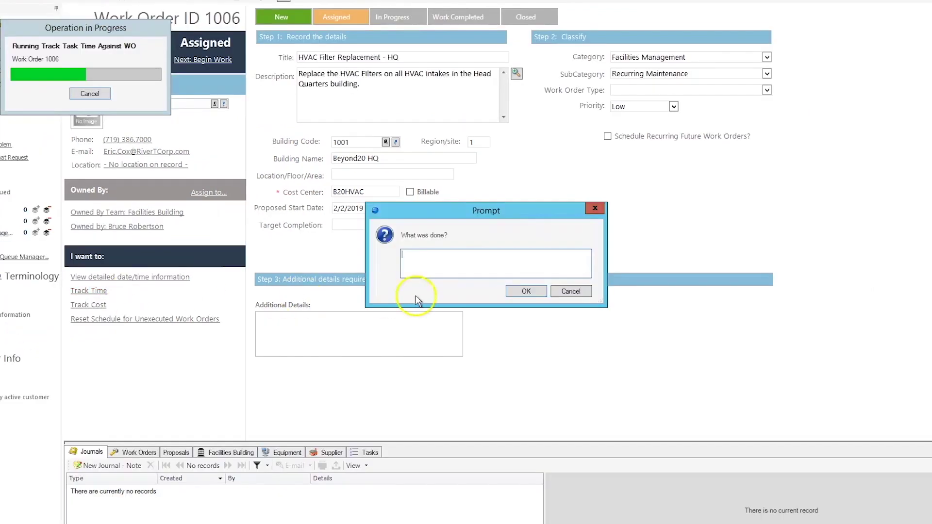
- Record 'Replaced filter' as the work done with 1.00 time spent on work order 1006
click(429, 263)
text(Replaced filter)
click(511, 291)
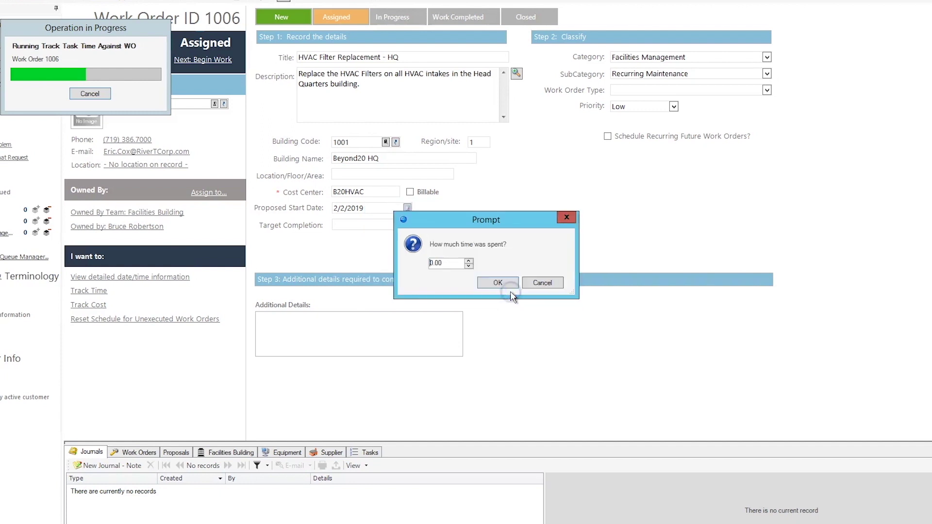
click(468, 266)
click(469, 261)
click(498, 284)
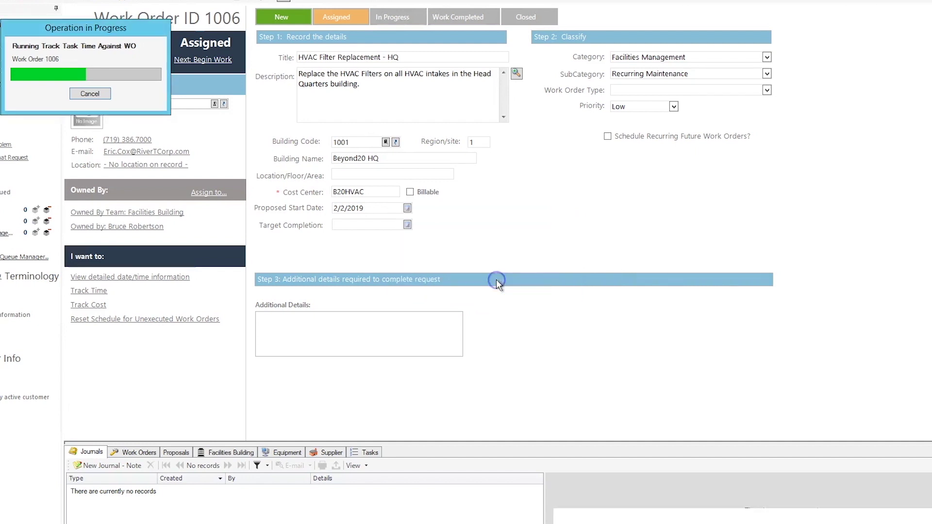